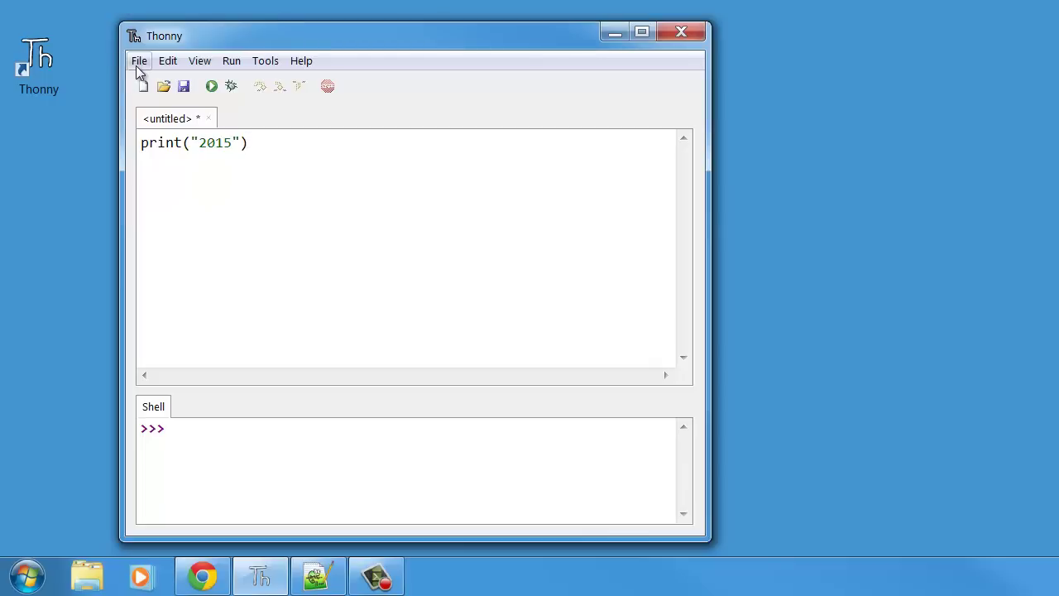
# - Save the program to the desktop under the file name aasta
pyautogui.click(139, 62)
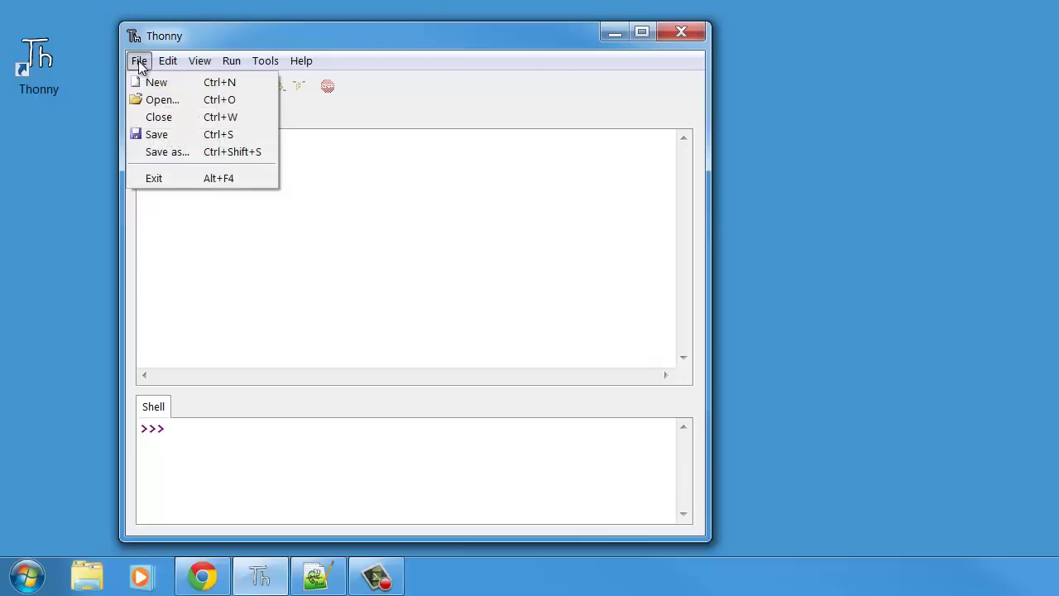
pyautogui.click(142, 153)
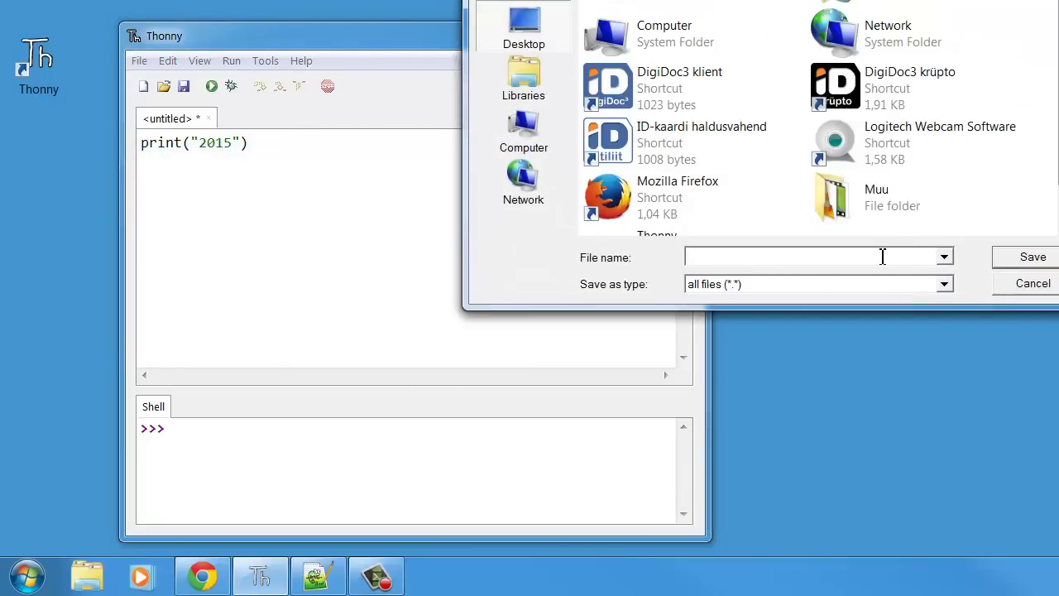
pyautogui.write('aasta')
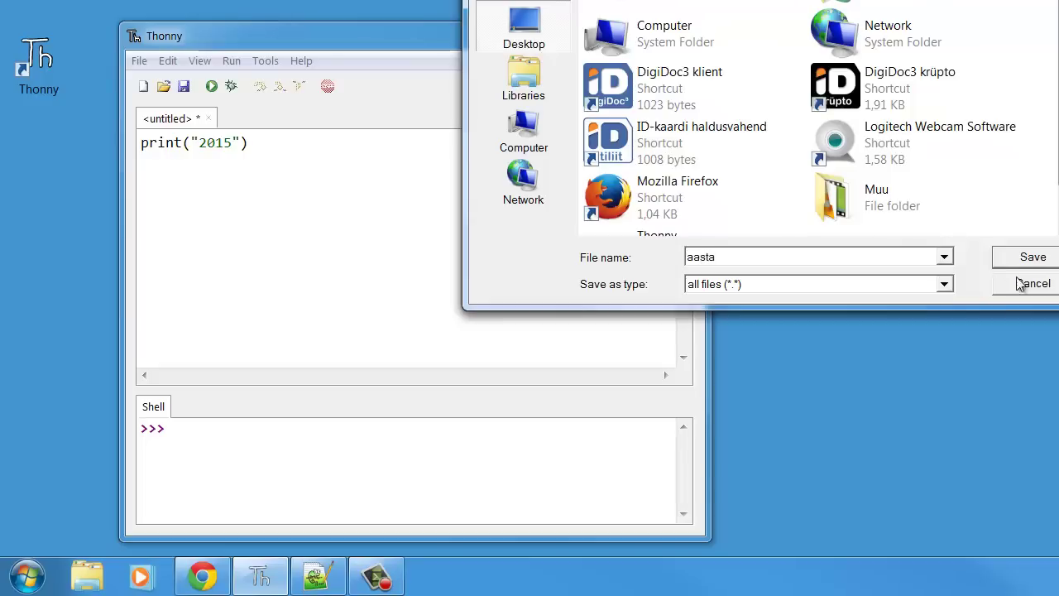
pyautogui.click(1016, 257)
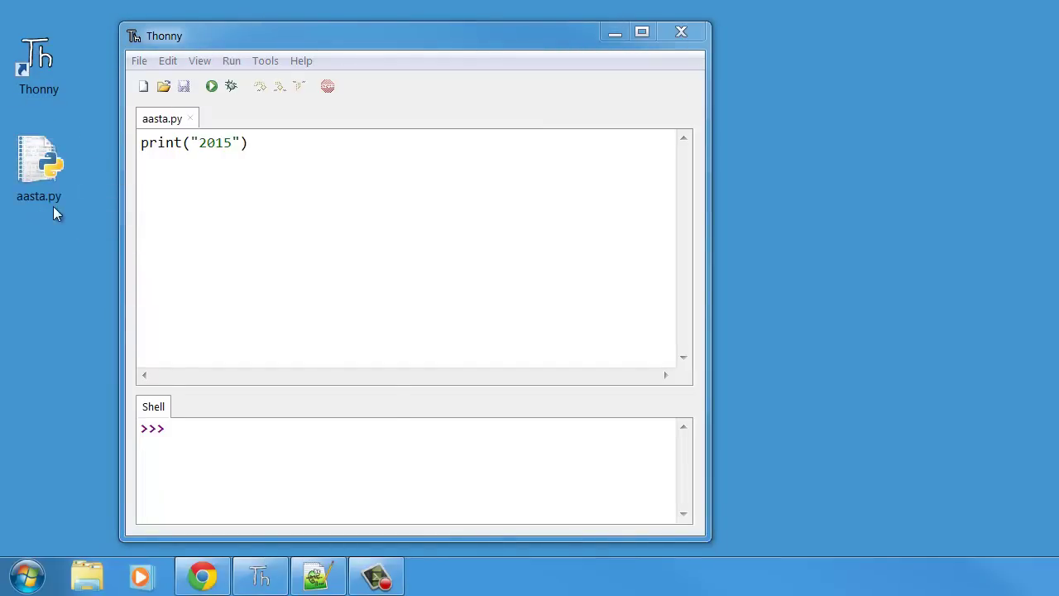
pyautogui.click(551, 220)
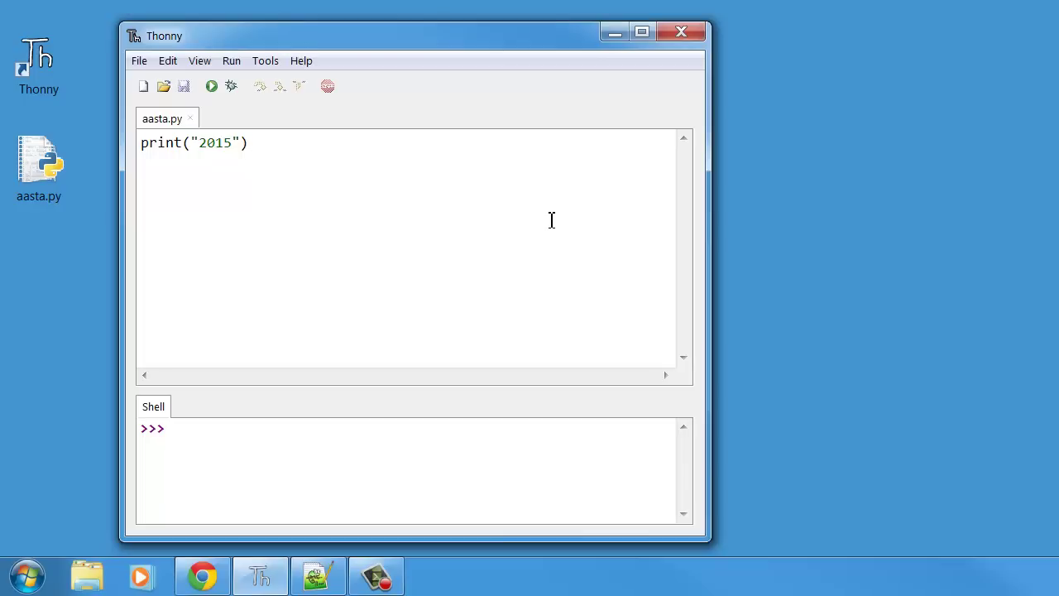
# - Switch to Chrome, open the "Muutujad - kontrollülesanne" assignment from the 5. oktoober - 11. oktoober section, and look through its description
pyautogui.click(217, 572)
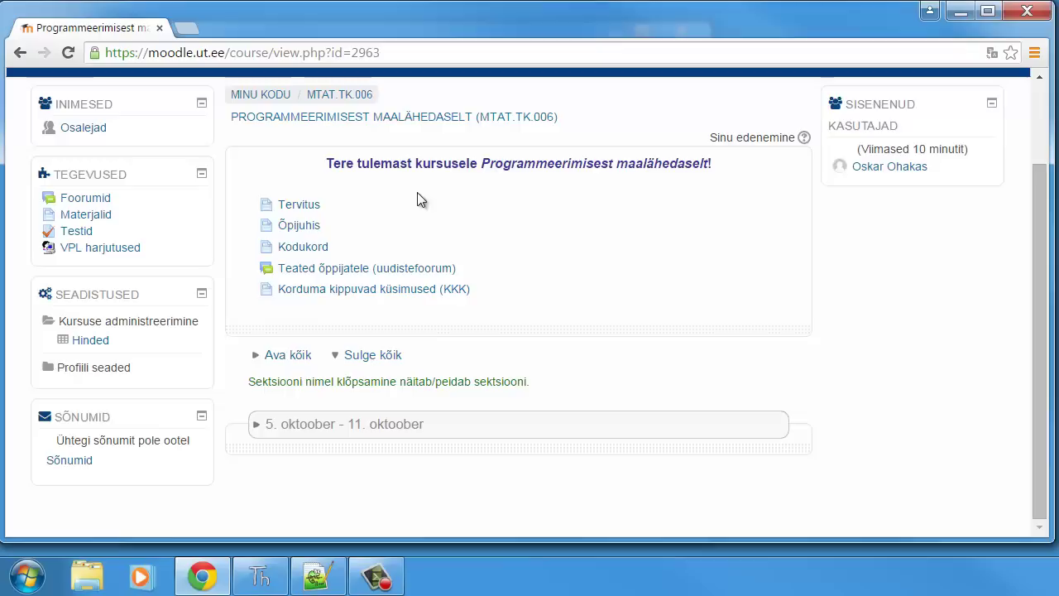
pyautogui.click(322, 425)
pyautogui.scroll(-3, 416, 399)
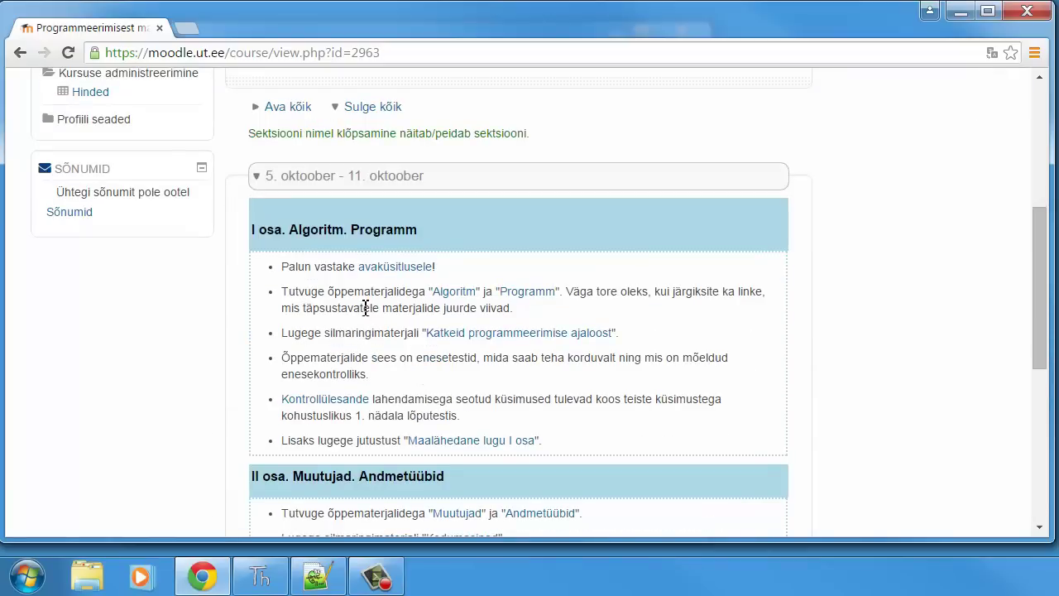
pyautogui.scroll(-3, 386, 398)
pyautogui.scroll(-2, 403, 379)
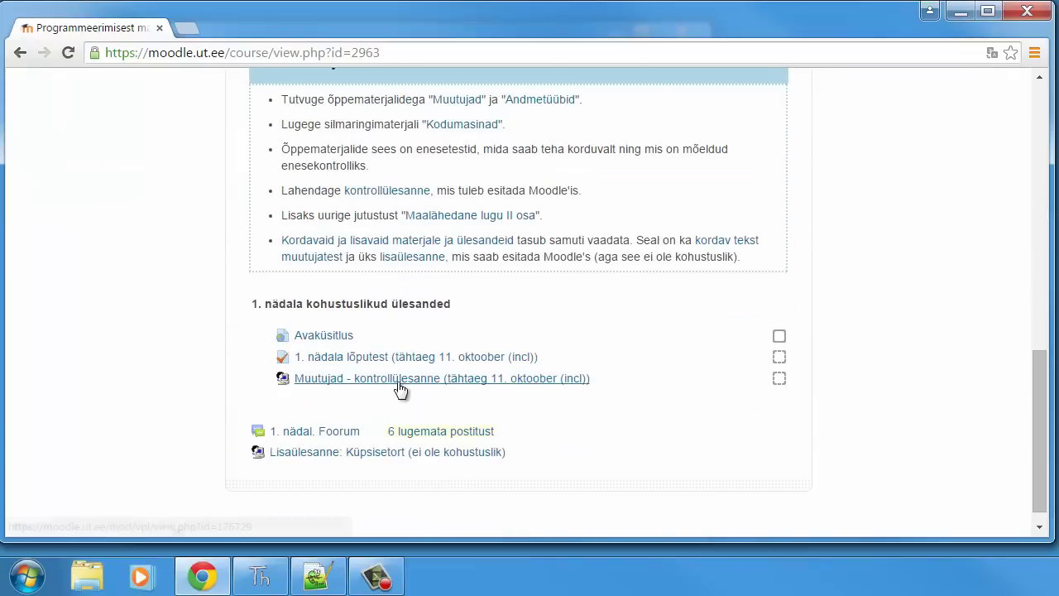
pyautogui.click(352, 380)
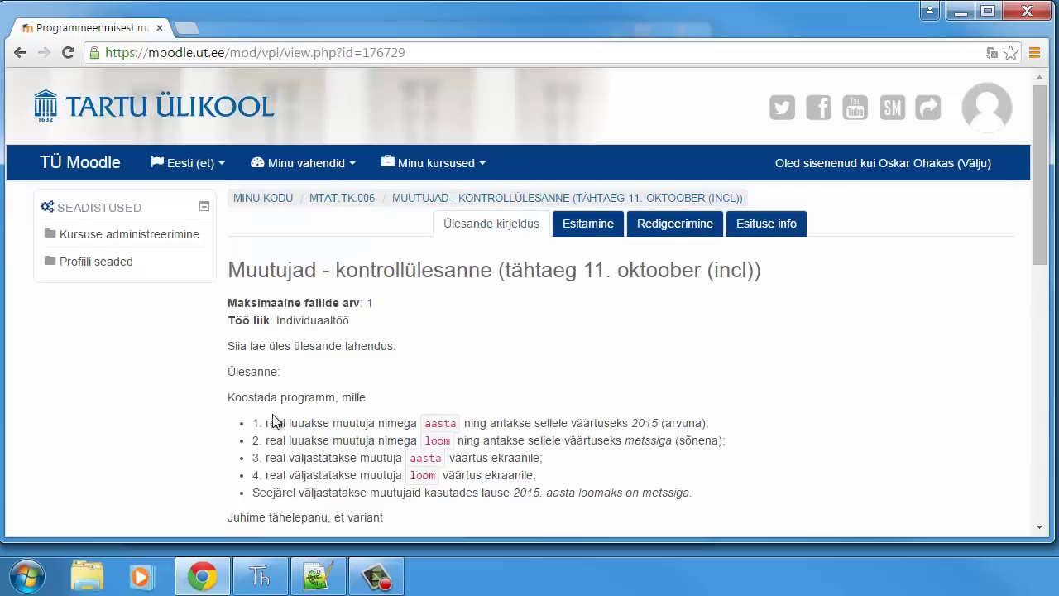
pyautogui.scroll(-5, 290, 374)
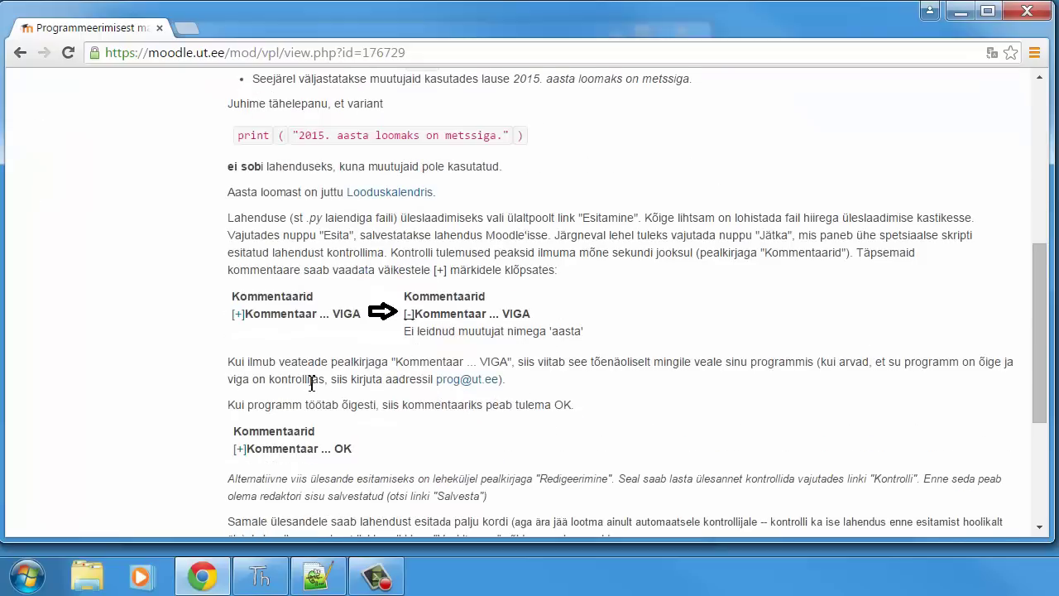
pyautogui.scroll(5, 341, 381)
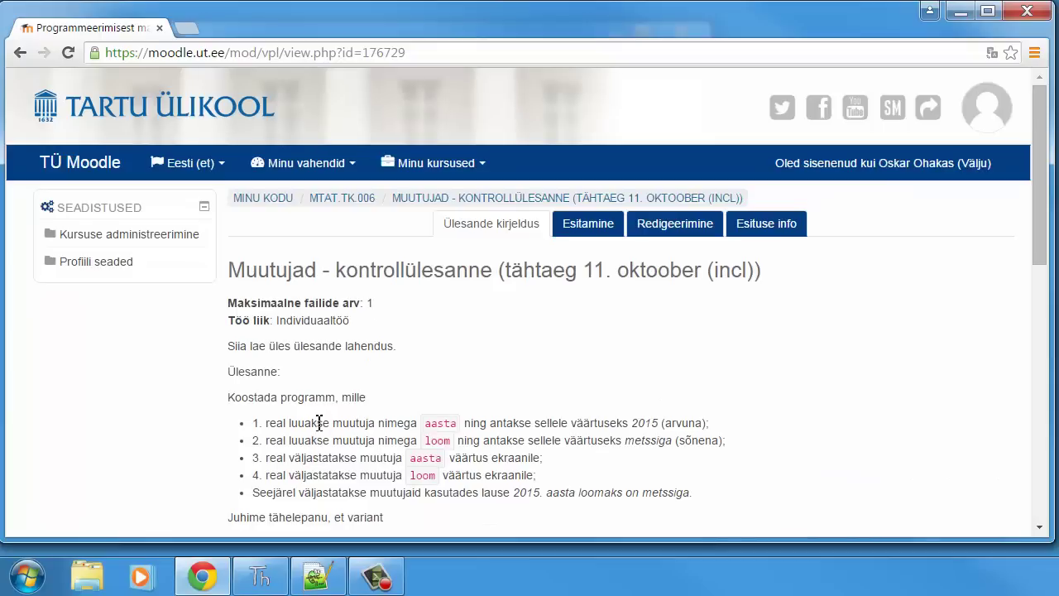
# - Start a submission for the assignment and upload aasta.py from the desktop to it
pyautogui.click(588, 228)
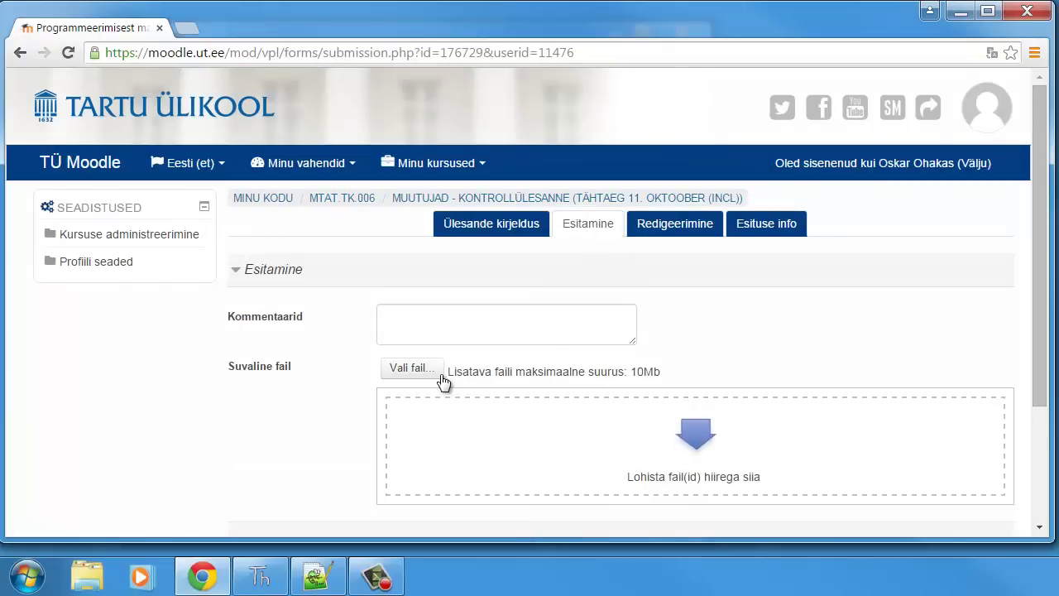
pyautogui.click(413, 372)
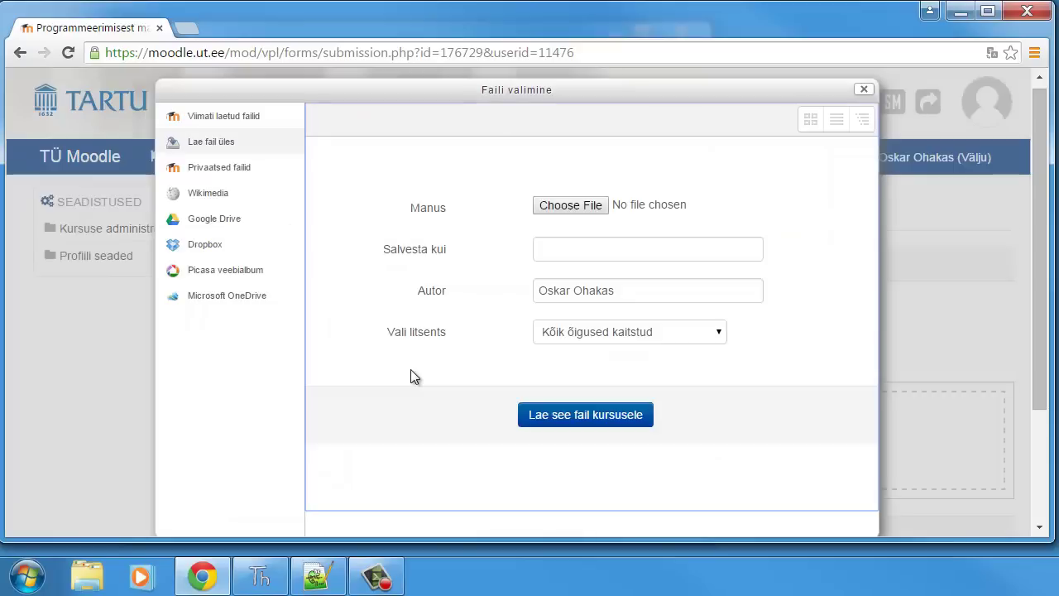
pyautogui.click(568, 205)
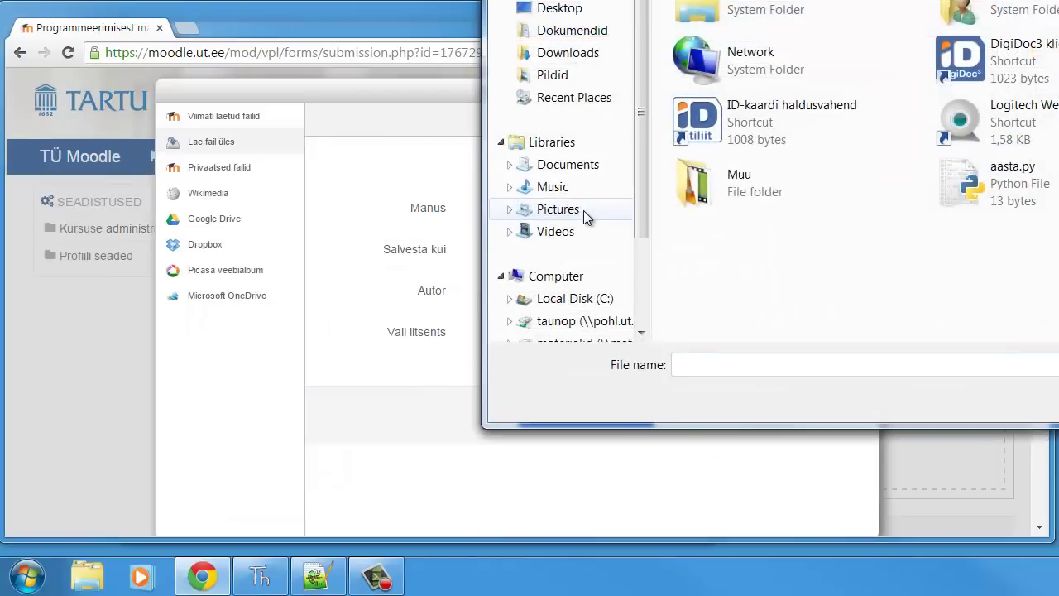
pyautogui.moveTo(976, 0); pyautogui.dragTo(605, 0)
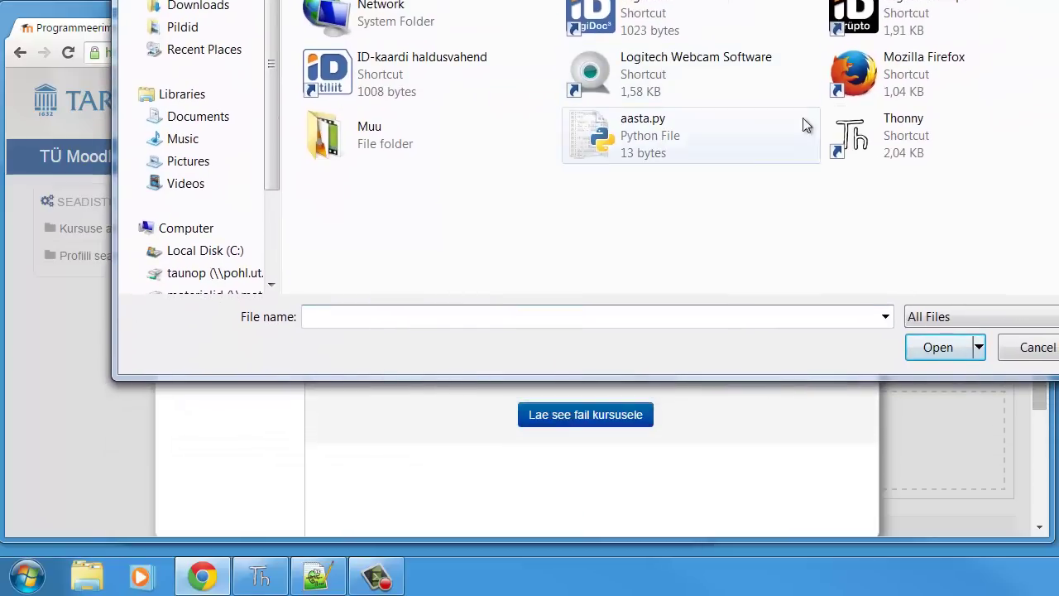
pyautogui.click(622, 137)
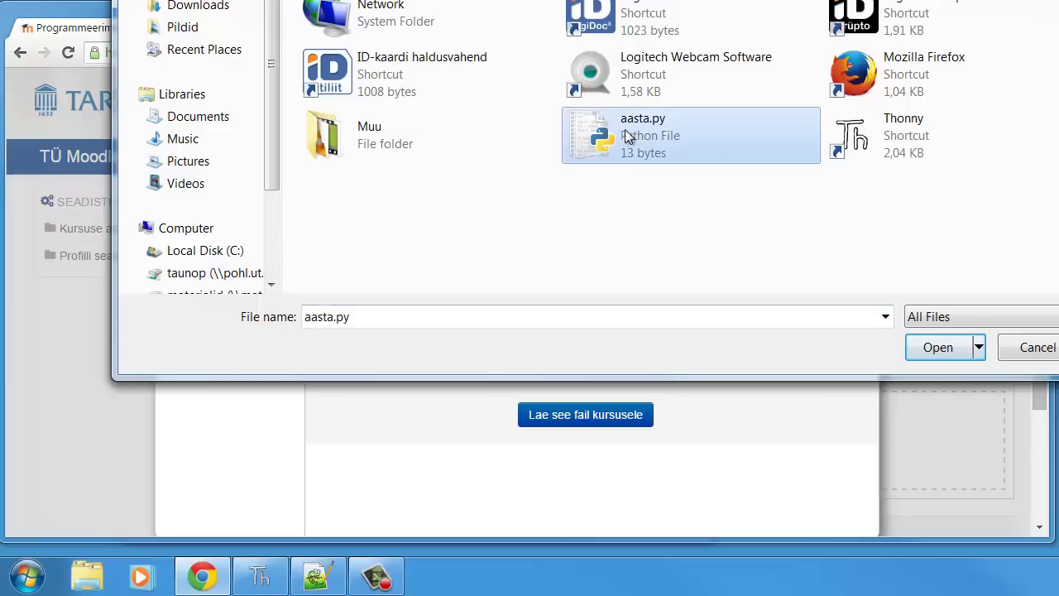
pyautogui.click(940, 349)
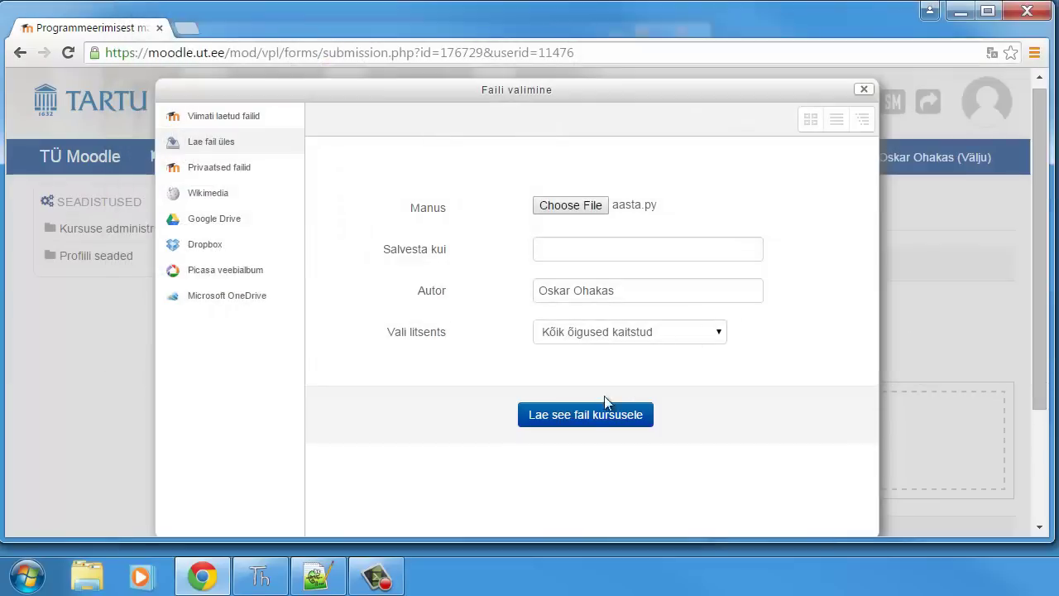
pyautogui.click(583, 418)
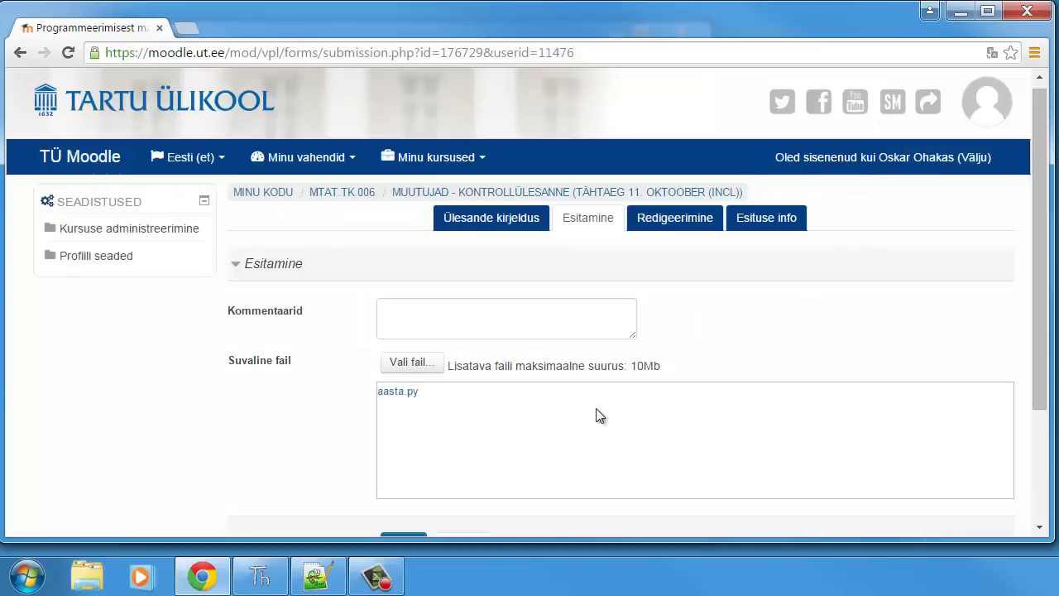
# - Submit the uploaded aasta.py and continue to the automatic check of the solution
pyautogui.scroll(-1, 598, 378)
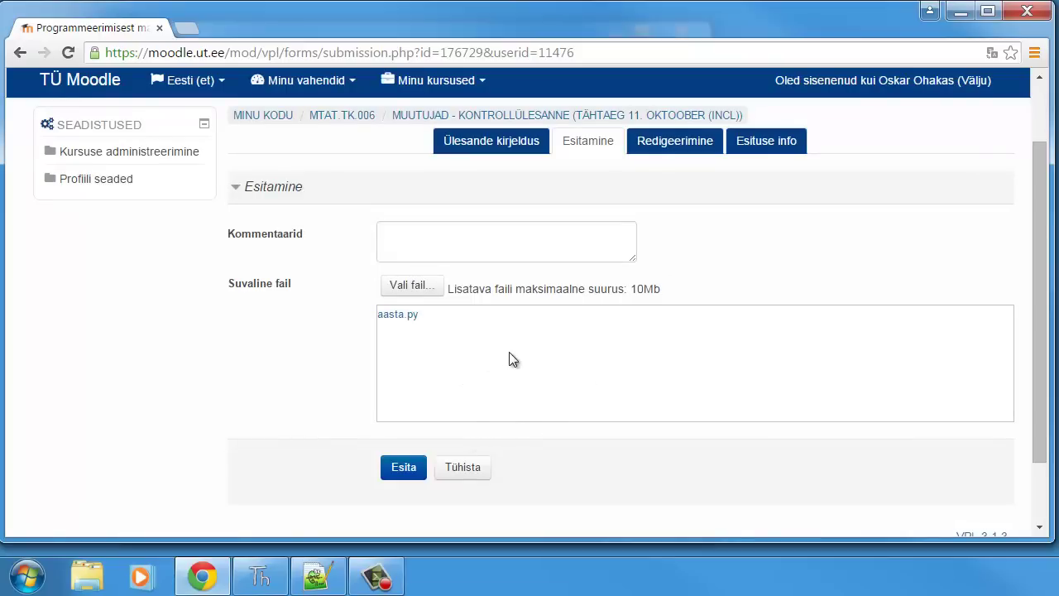
pyautogui.click(404, 478)
pyautogui.click(633, 284)
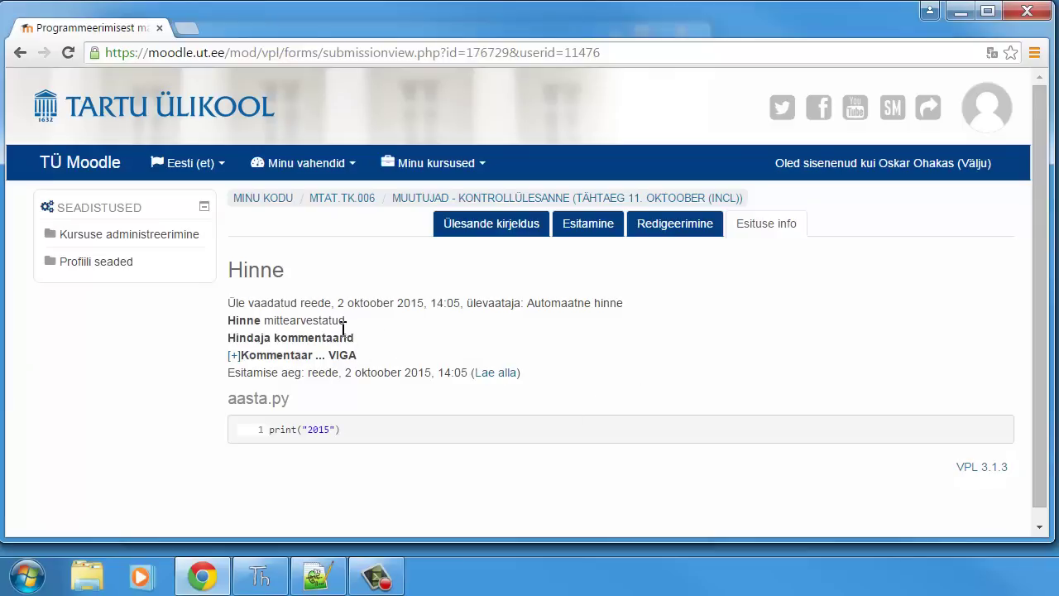
# - Review the grade, expand the grader's comment, and open the submitted aasta.py in the assignment's online editor
pyautogui.moveTo(355, 320); pyautogui.dragTo(235, 324)
pyautogui.click(369, 357)
pyautogui.click(233, 356)
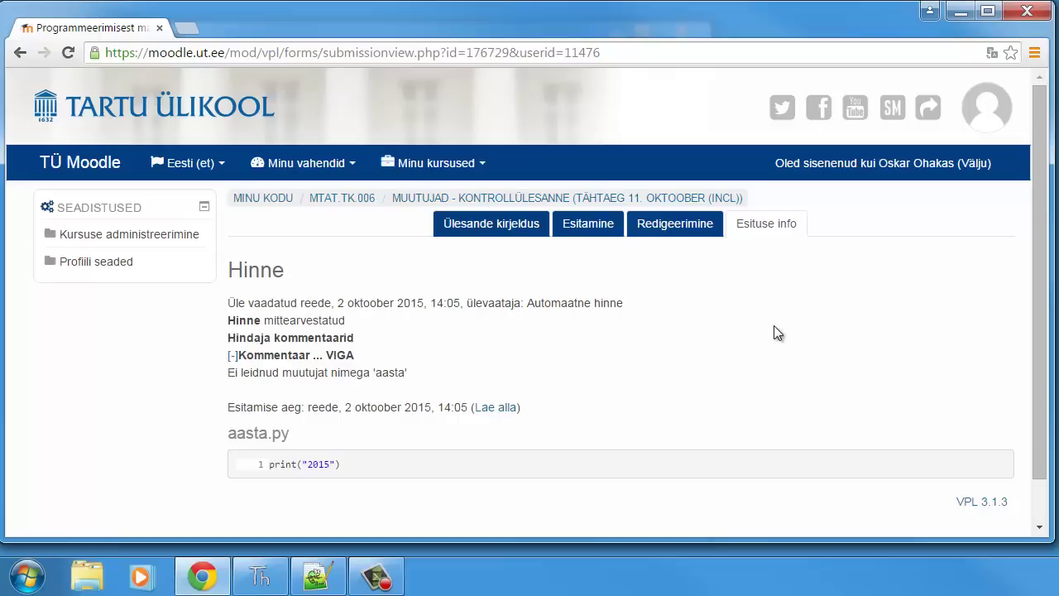
pyautogui.click(681, 229)
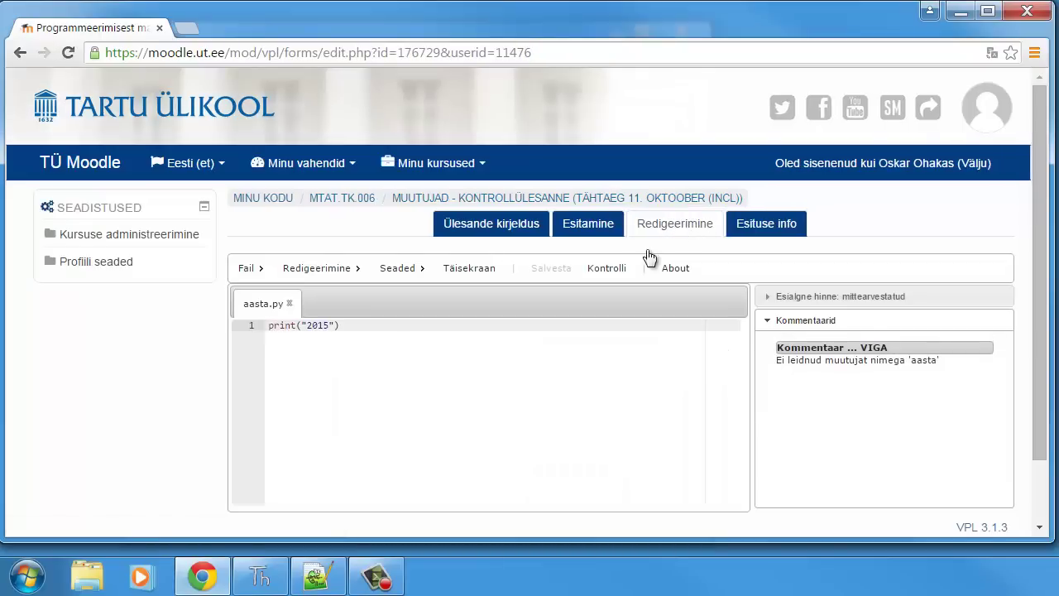
pyautogui.click(368, 330)
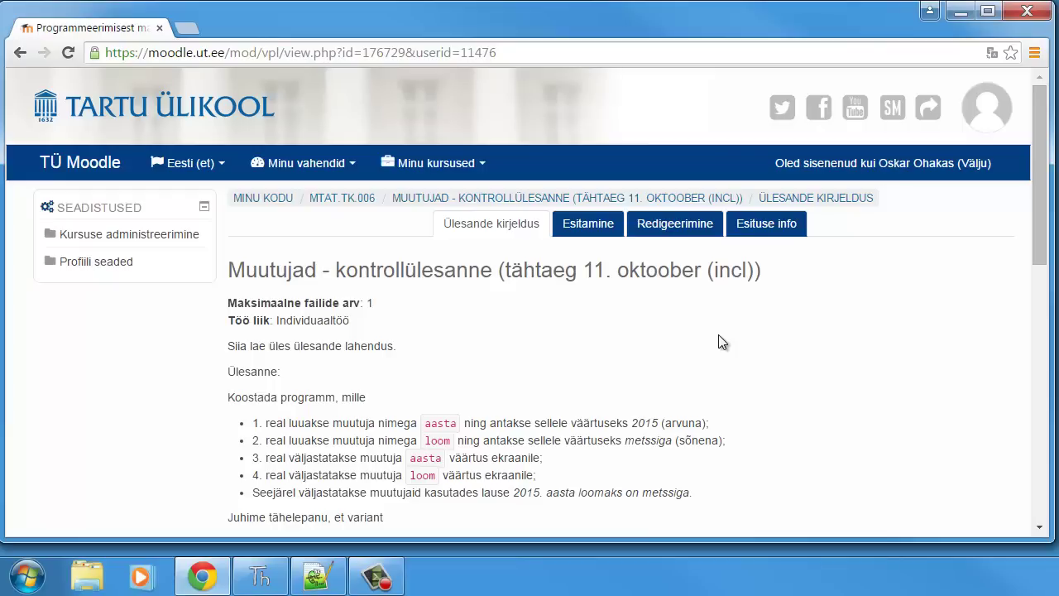
# - Start another submission for the assignment and upload the revised aasta.py from the desktop
pyautogui.click(595, 232)
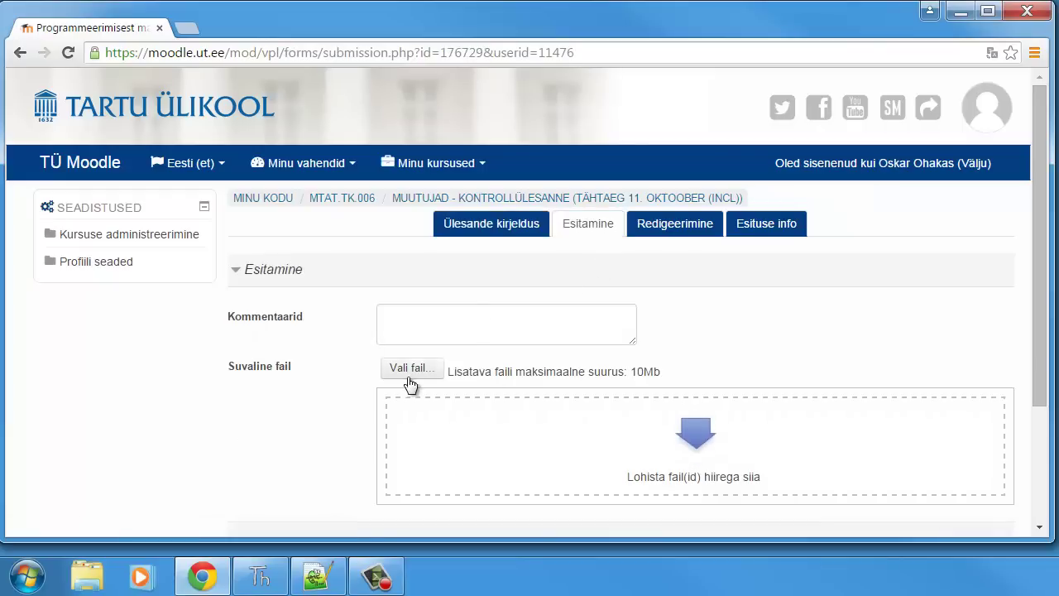
pyautogui.click(410, 369)
pyautogui.click(574, 208)
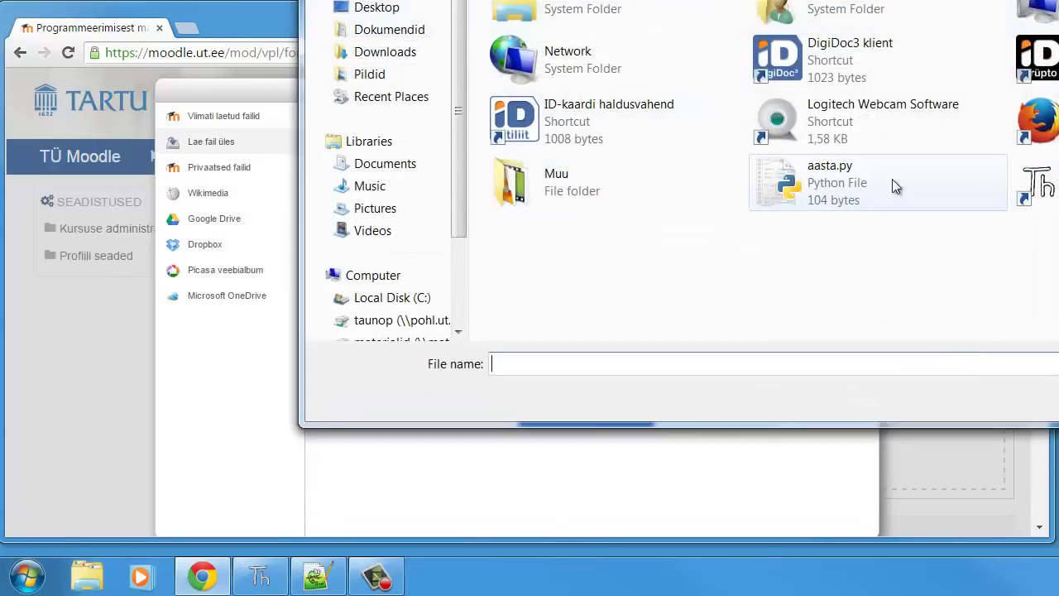
pyautogui.click(894, 179)
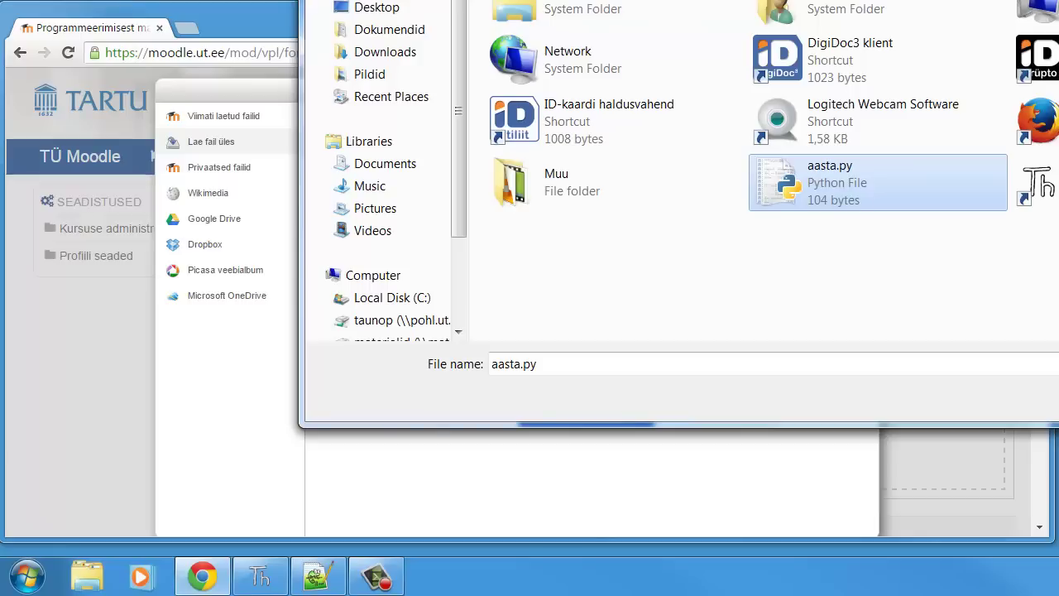
pyautogui.click(1058, 399)
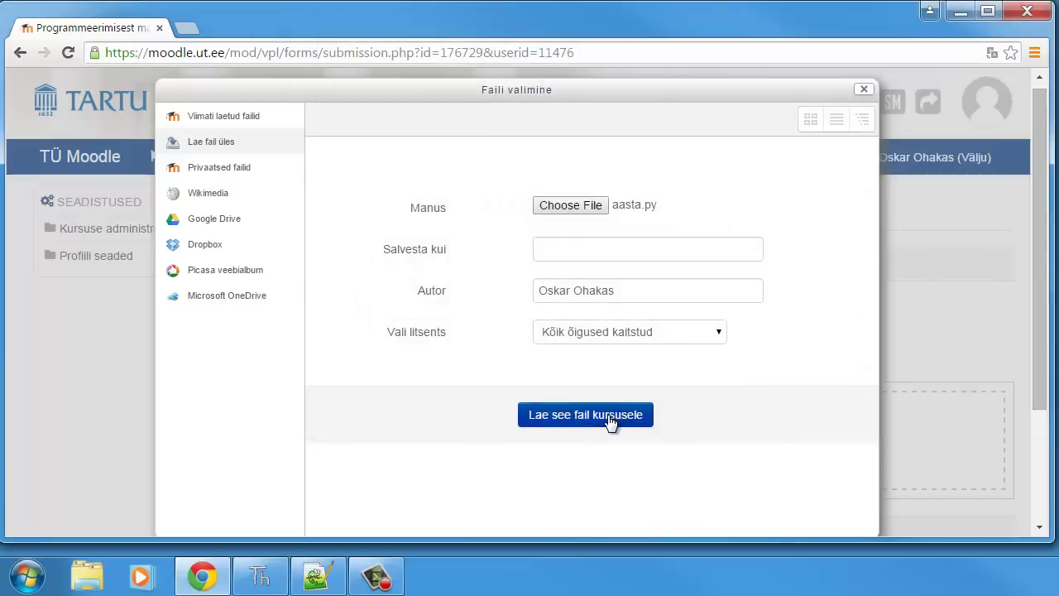
pyautogui.click(610, 418)
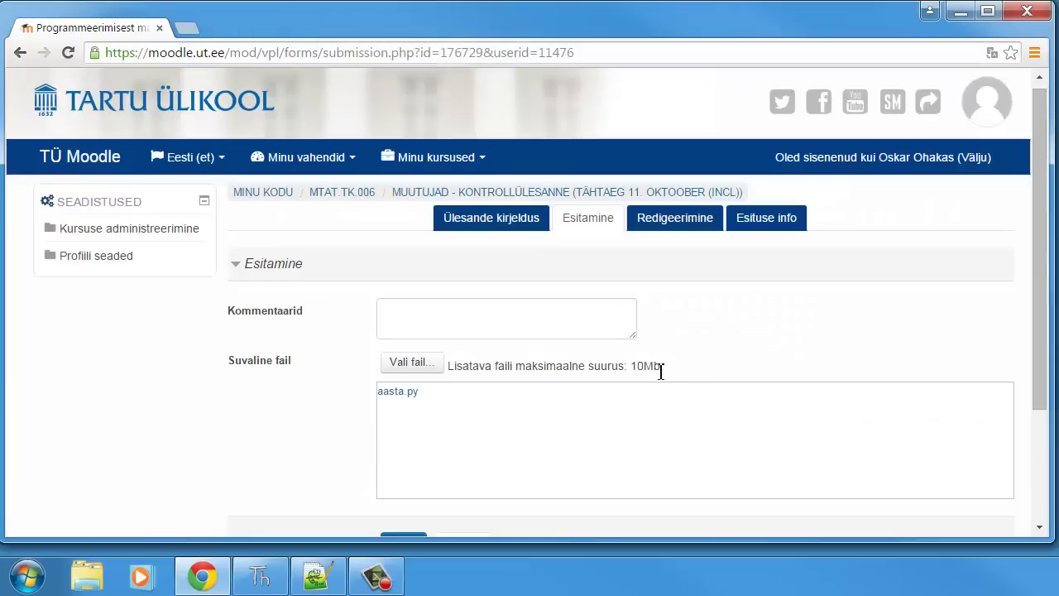
# - Submit the revised aasta.py and continue to its automatic check
pyautogui.scroll(-3, 581, 389)
pyautogui.click(402, 392)
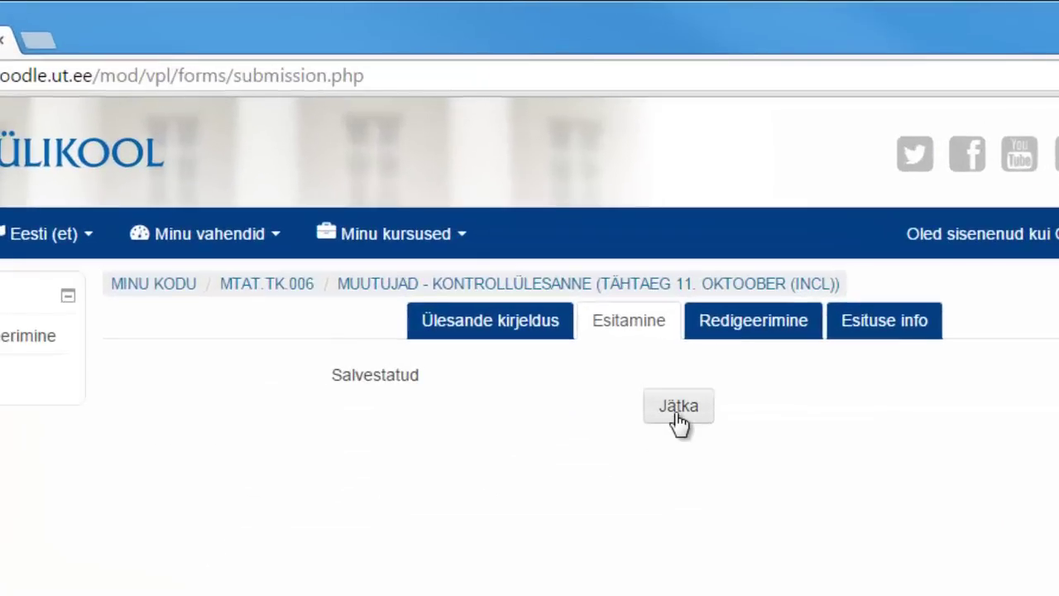
pyautogui.click(633, 283)
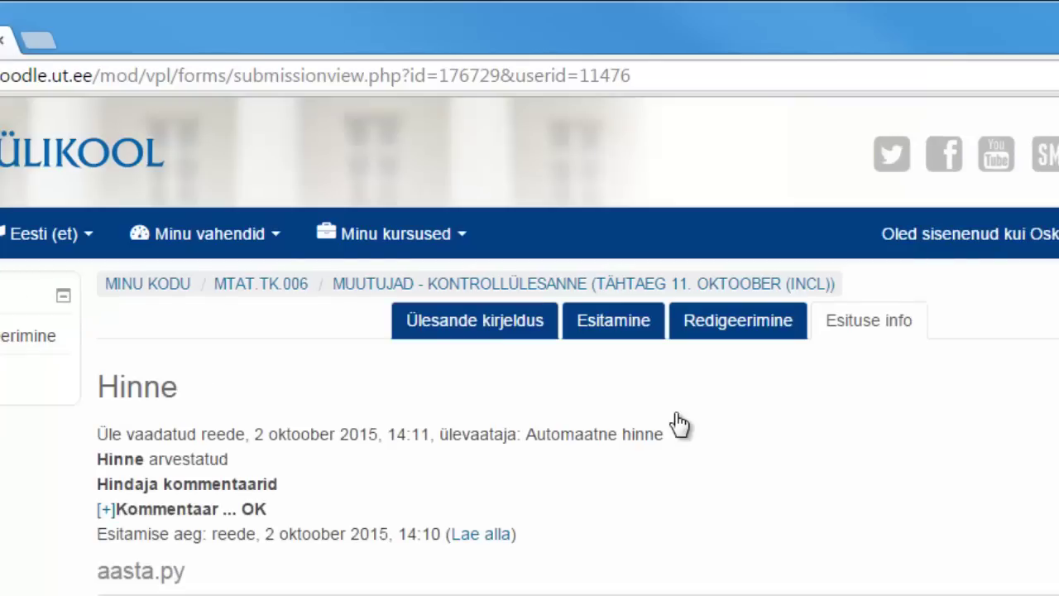
# - Check the grade and the grader's comment on the revised submission
pyautogui.tripleClick(187, 459)
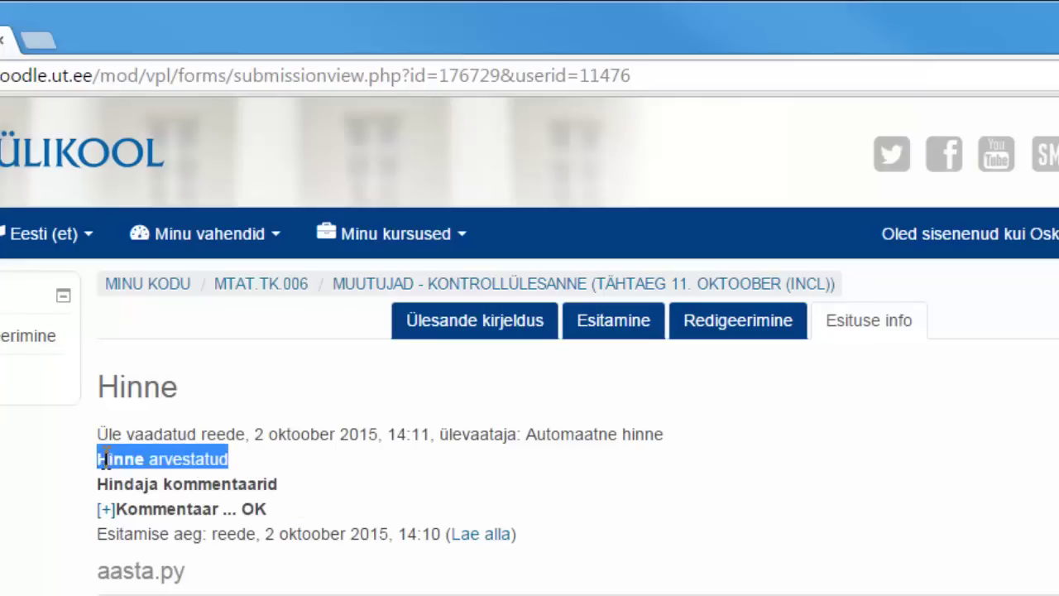
pyautogui.moveTo(279, 509); pyautogui.dragTo(126, 509)
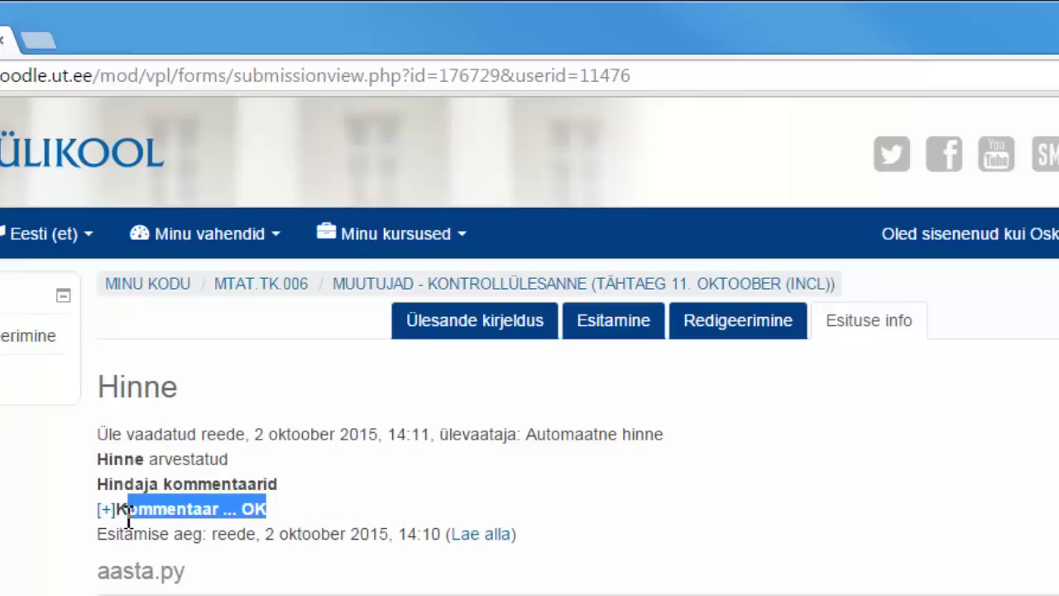
pyautogui.click(459, 496)
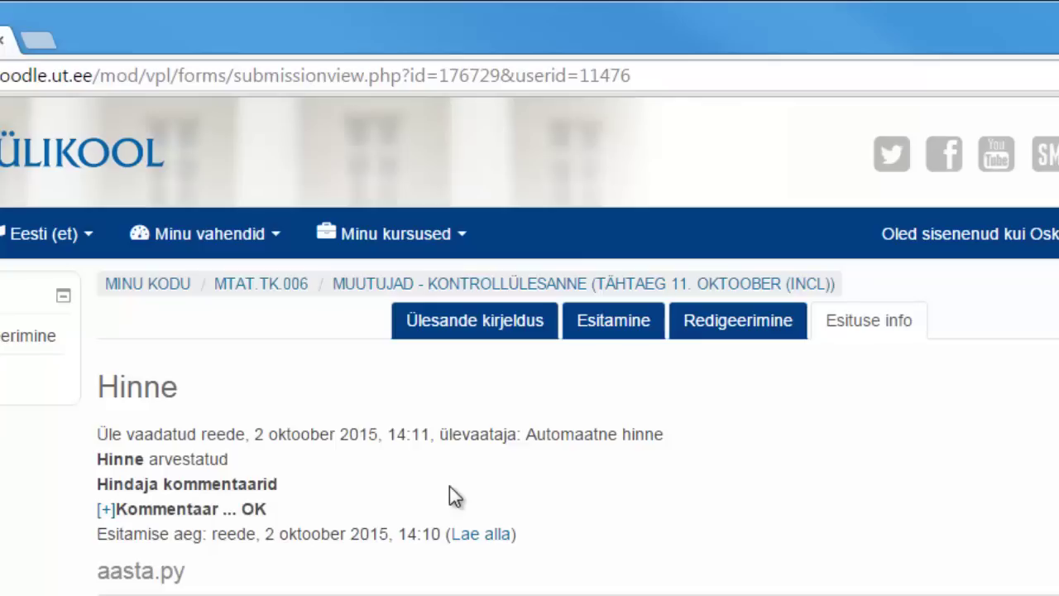